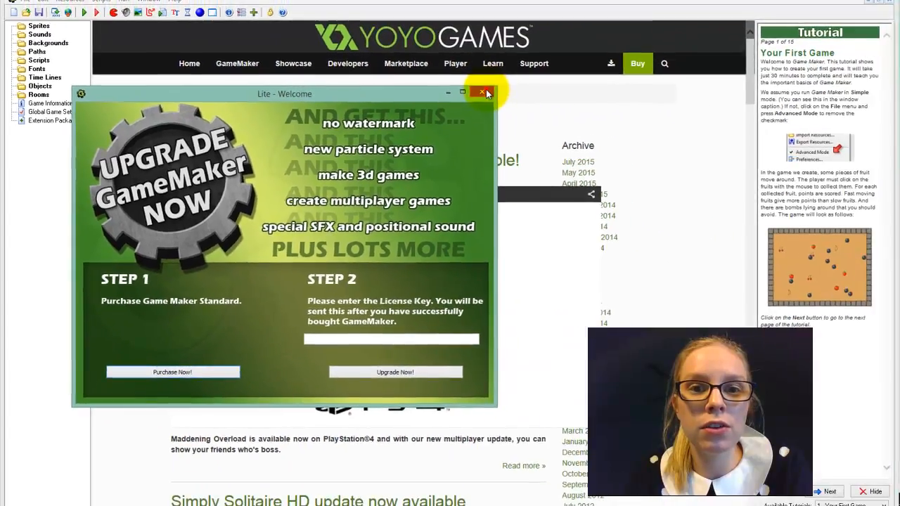
- Close the upgrade welcome window, the Game Maker News page and the tutorial pane to clear the workspace
{"action": "left_click", "coordinate": [631, 71]}
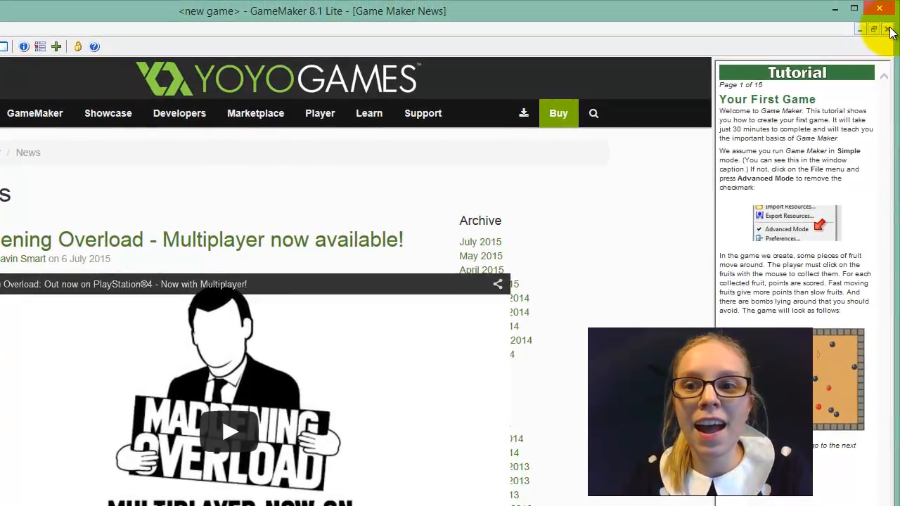
{"action": "left_click", "coordinate": [888, 29]}
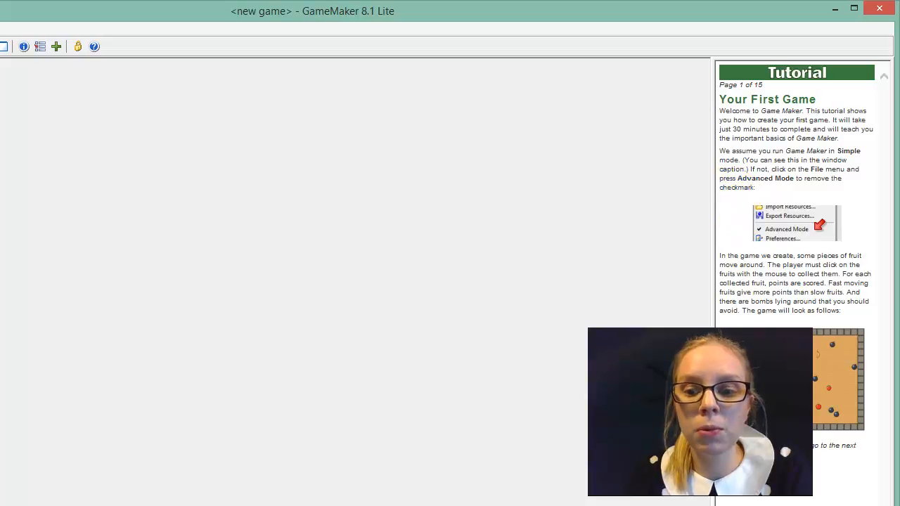
{"action": "left_click", "coordinate": [876, 463]}
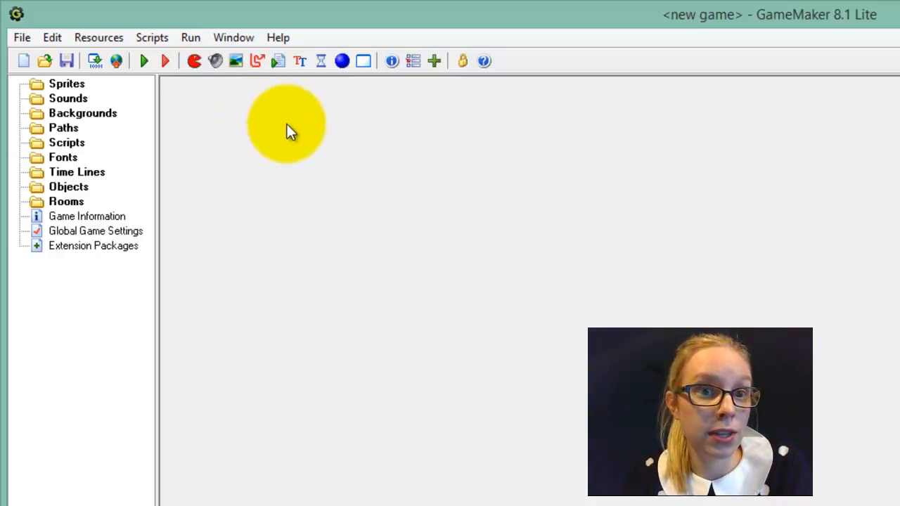
{"action": "left_click", "coordinate": [77, 86]}
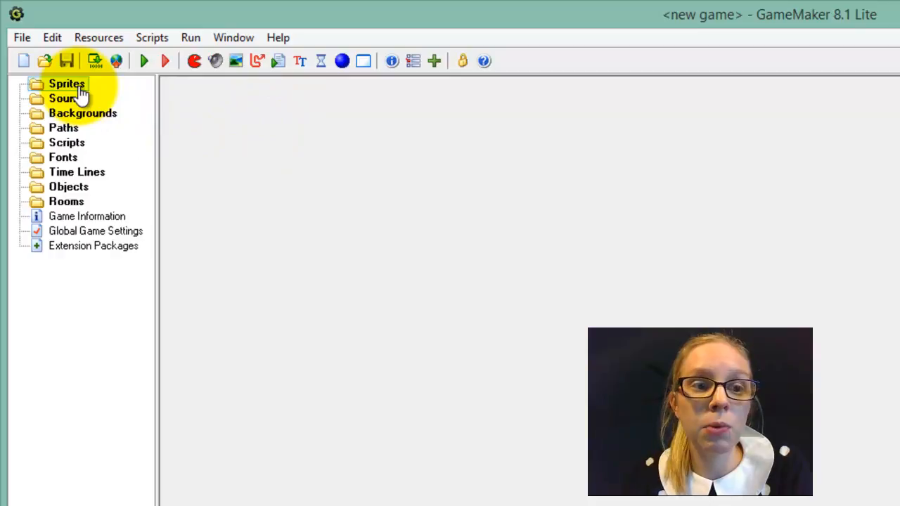
{"action": "left_click", "coordinate": [83, 188]}
{"action": "left_click", "coordinate": [79, 87]}
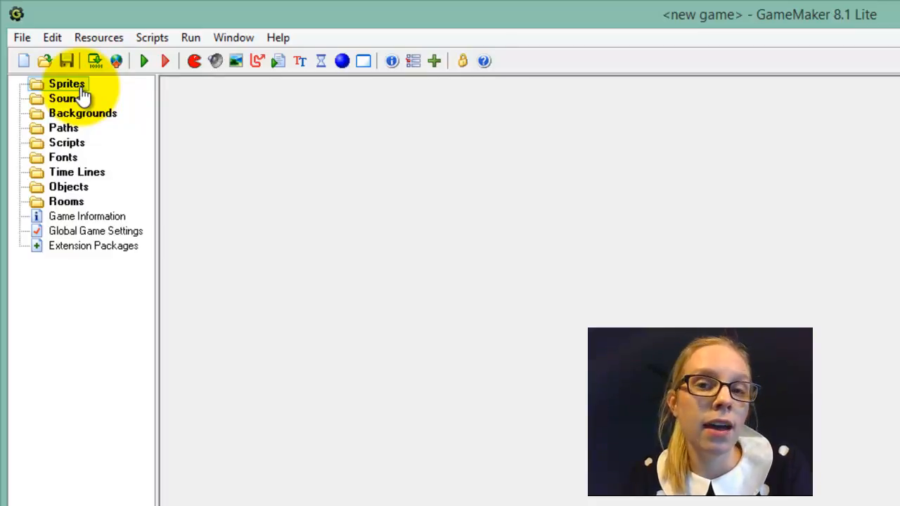
{"action": "left_click", "coordinate": [82, 191]}
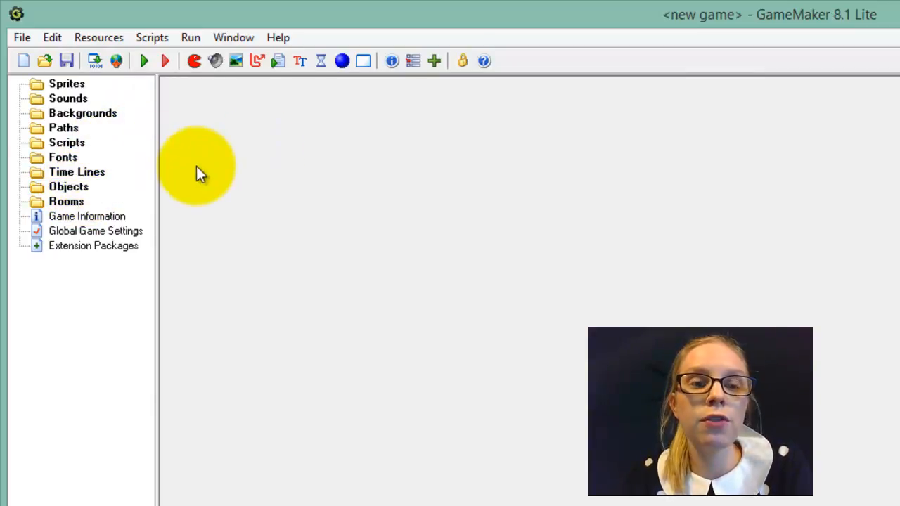
{"action": "right_click", "coordinate": [82, 91]}
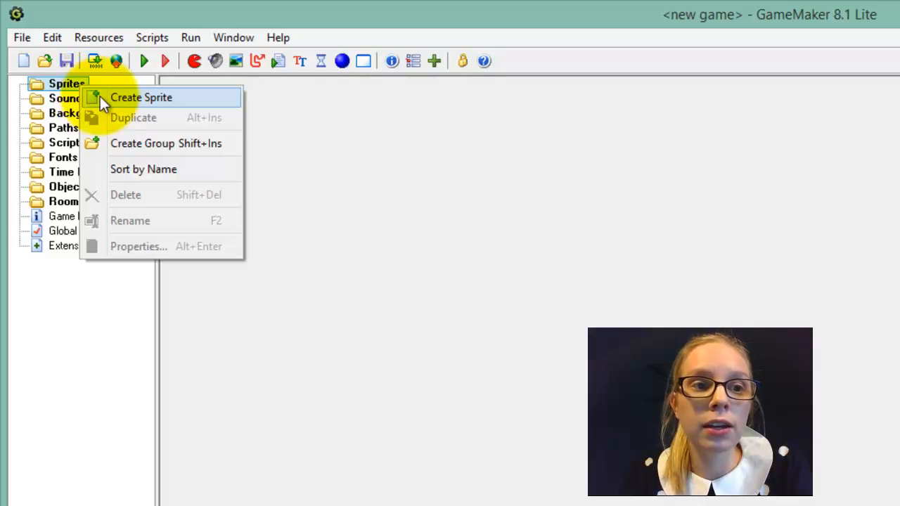
{"action": "left_click", "coordinate": [238, 22]}
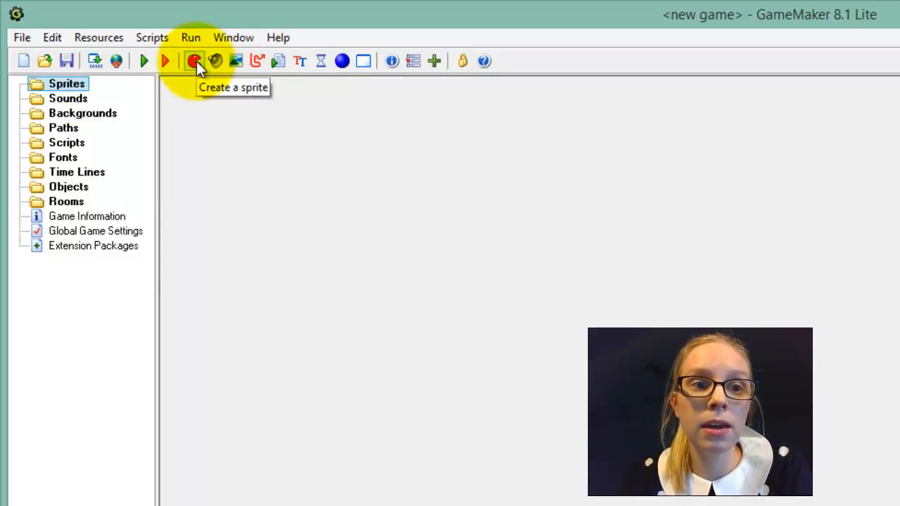
- Create a new sprite and name it spr_ball
{"action": "left_click", "coordinate": [105, 42]}
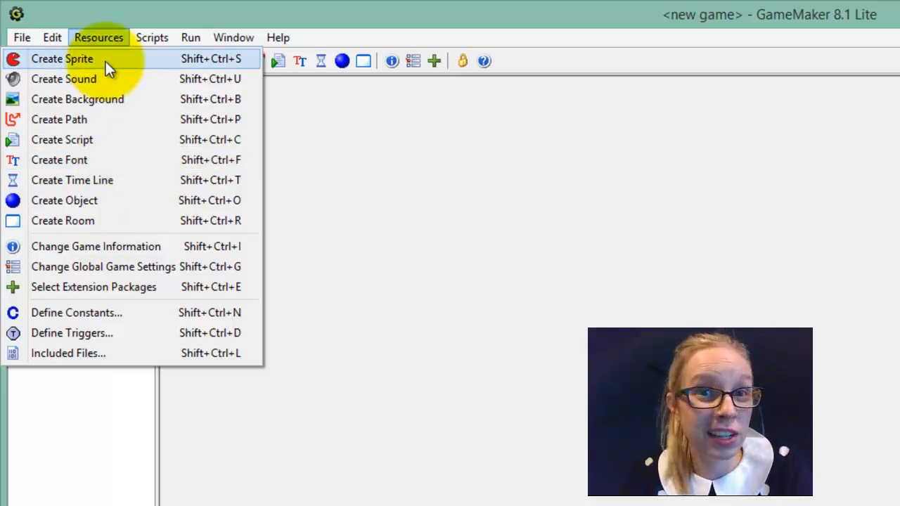
{"action": "left_click", "coordinate": [106, 61]}
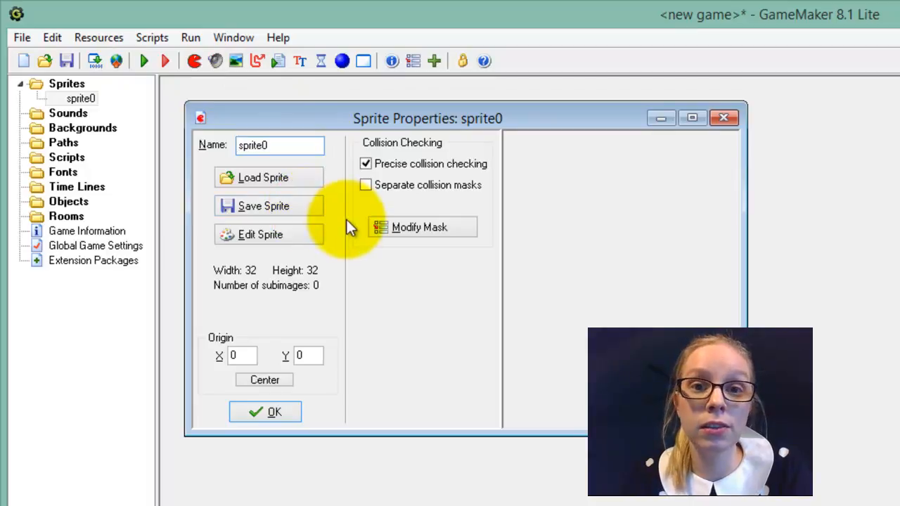
{"action": "left_click_drag", "start_coordinate": [269, 144], "coordinate": [250, 144]}
{"action": "type", "text": "_"}
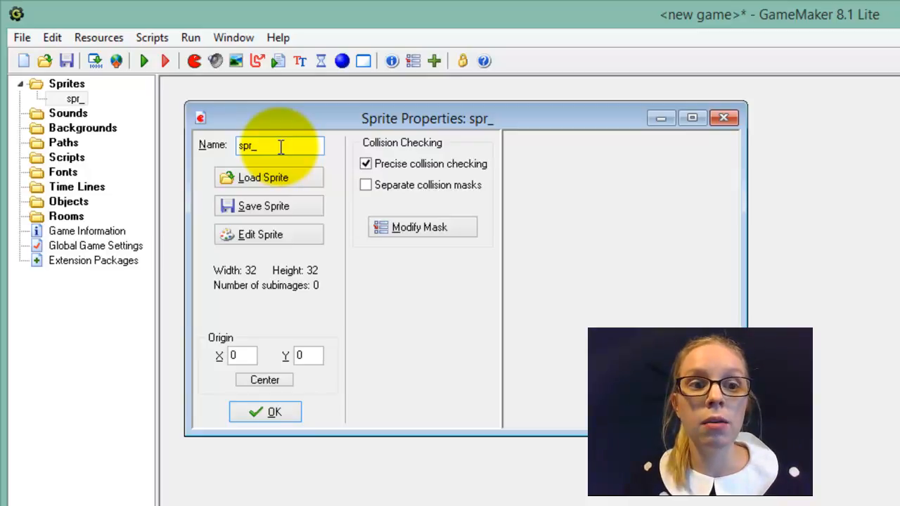
{"action": "type", "text": "ball"}
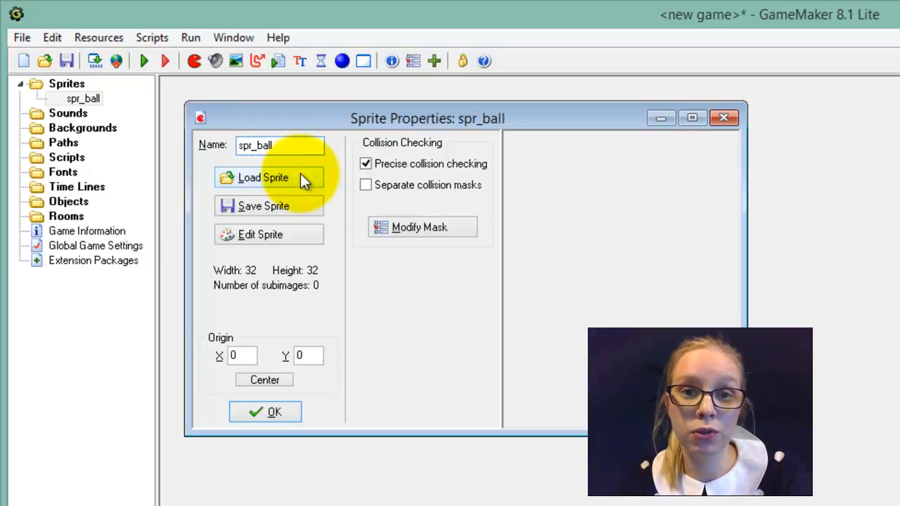
- Load ball_soccer.png from the Bouncing Balls sprite folder as the image of spr_ball
{"action": "left_click", "coordinate": [300, 174]}
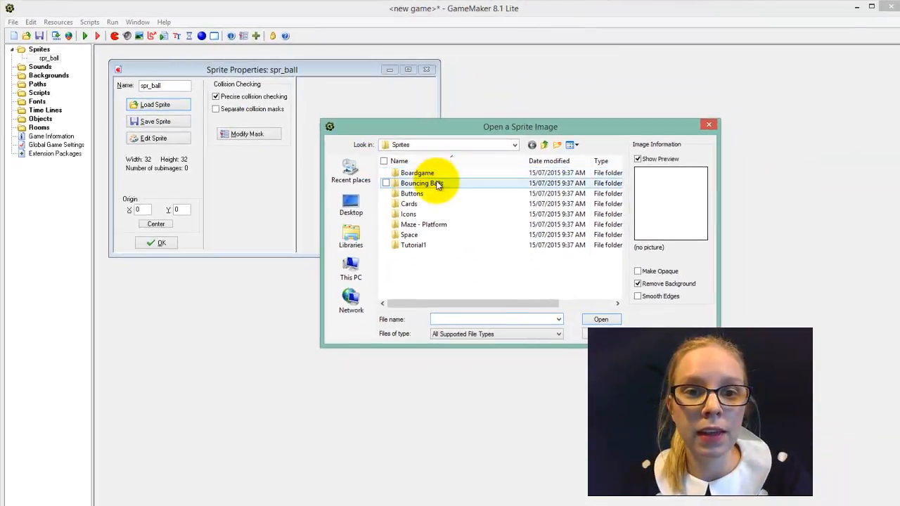
{"action": "left_click", "coordinate": [516, 146]}
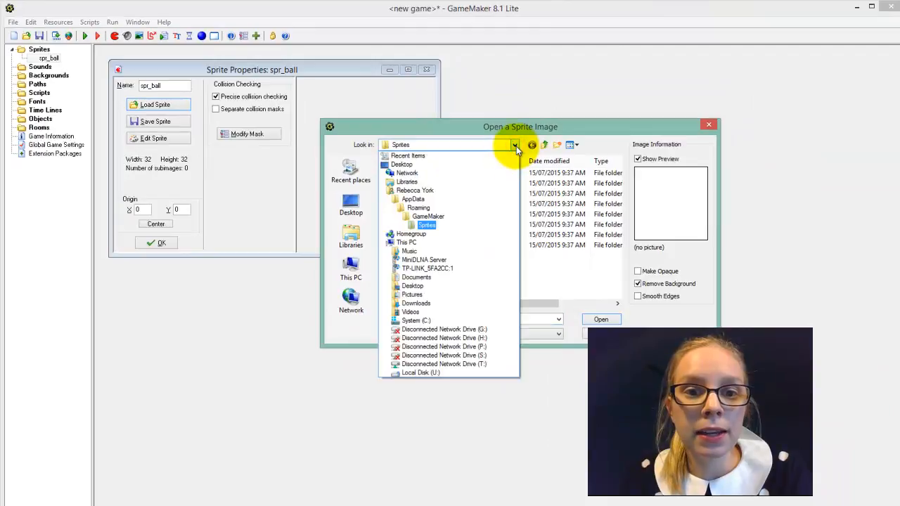
{"action": "left_click", "coordinate": [437, 228]}
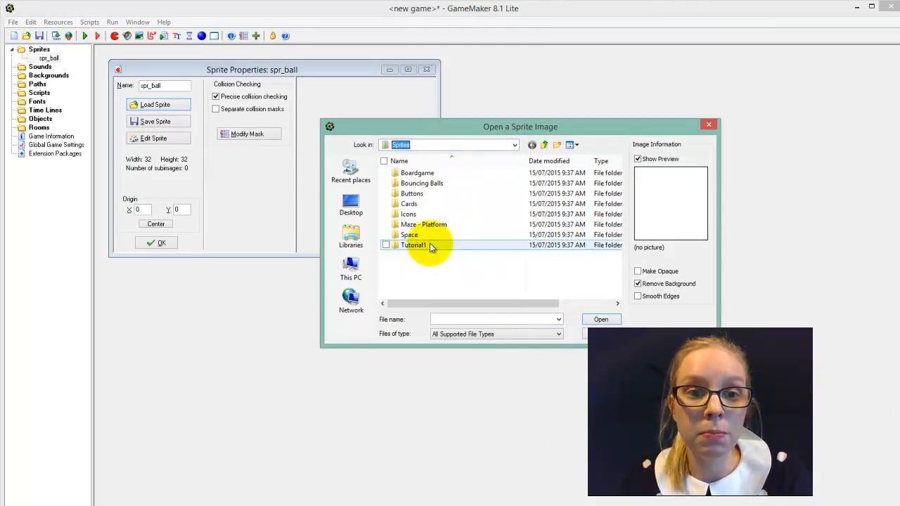
{"action": "double_click", "coordinate": [436, 184]}
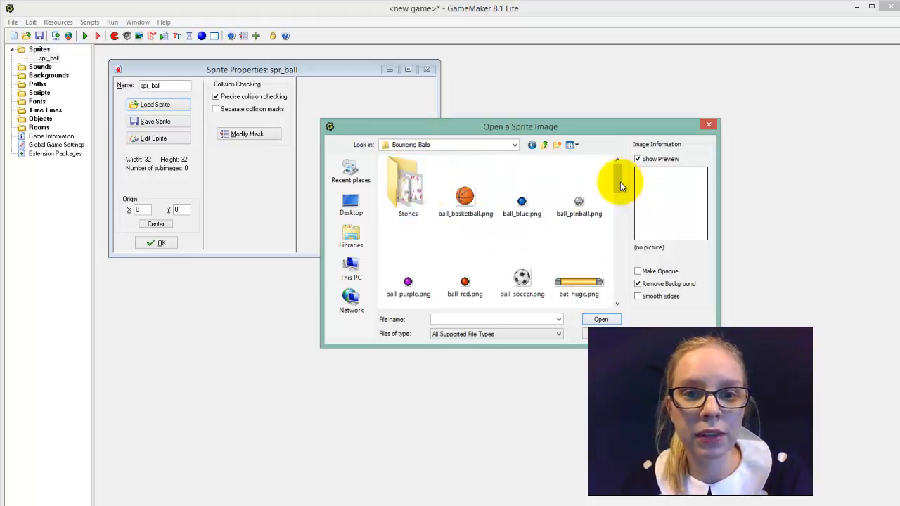
{"action": "mouse_move", "coordinate": [619, 185]}
{"action": "left_mouse_down"}
{"action": "mouse_move", "coordinate": [622, 201]}
{"action": "mouse_move", "coordinate": [618, 184]}
{"action": "left_mouse_up"}
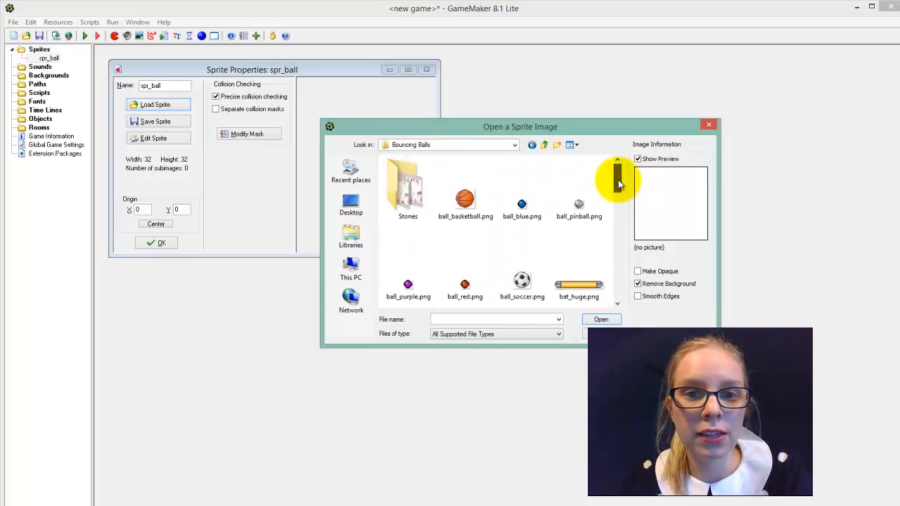
{"action": "left_click", "coordinate": [468, 197]}
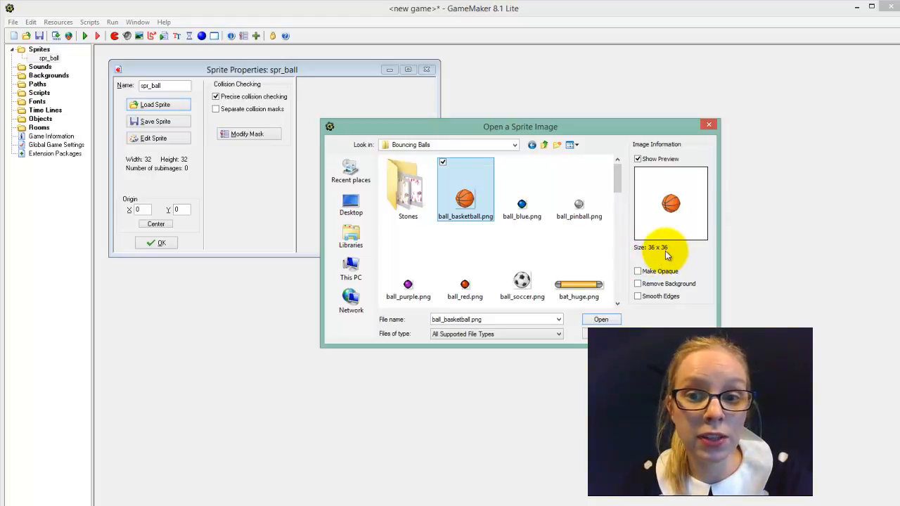
{"action": "left_click", "coordinate": [522, 211]}
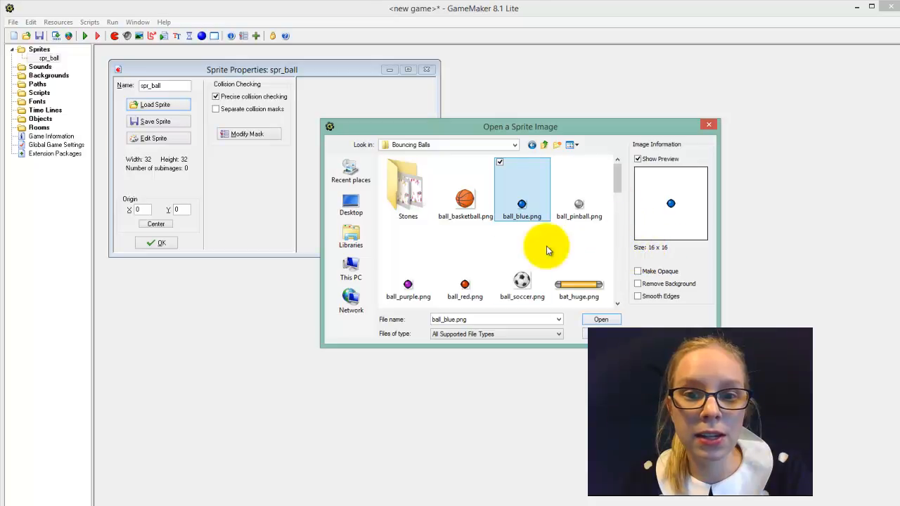
{"action": "left_click", "coordinate": [520, 281]}
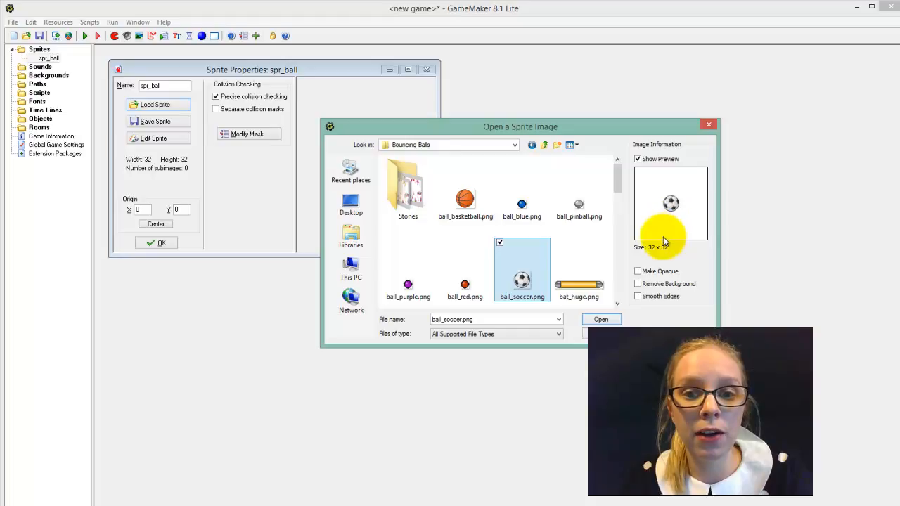
{"action": "left_click", "coordinate": [601, 319]}
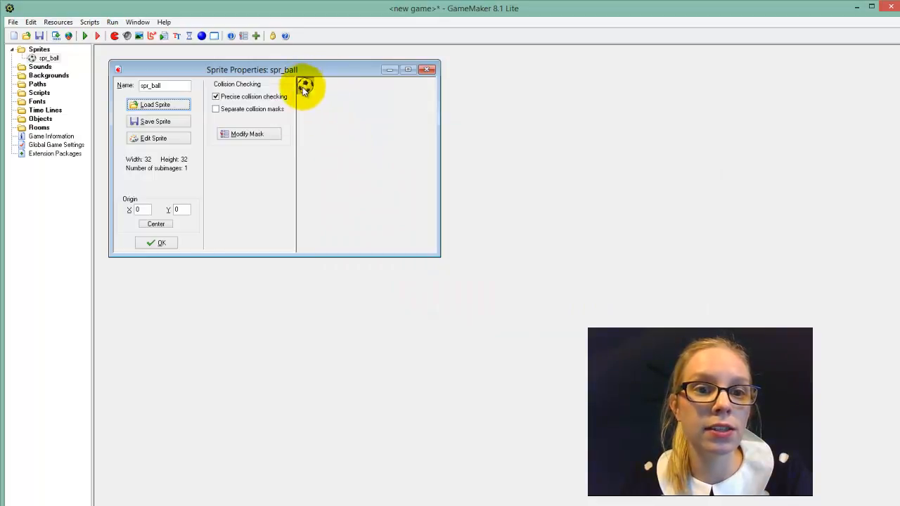
- Open the soccer ball image of spr_ball in the image editor at 1200% zoom
{"action": "left_click", "coordinate": [166, 142]}
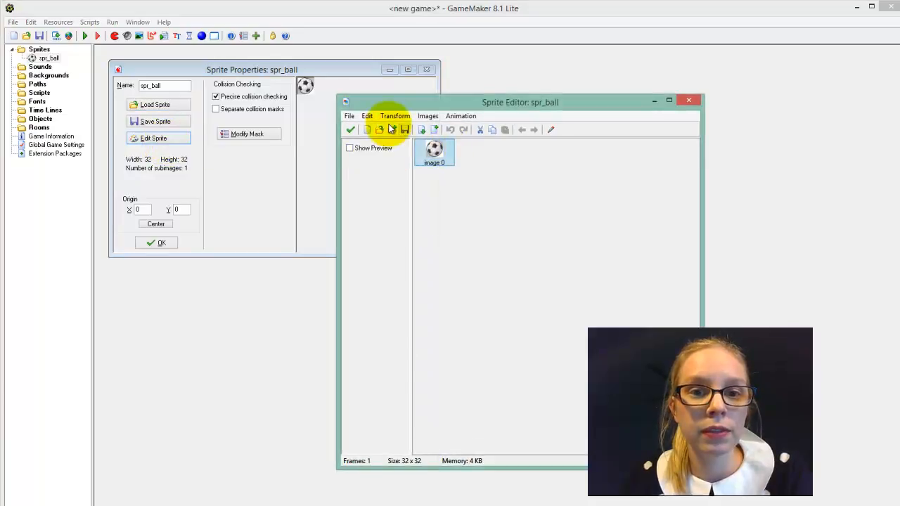
{"action": "double_click", "coordinate": [430, 151]}
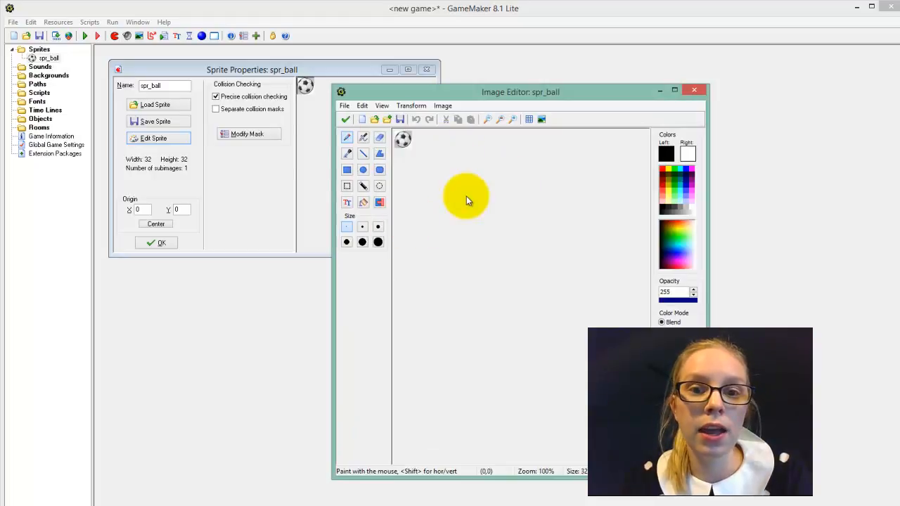
{"action": "left_click", "coordinate": [512, 120]}
{"action": "left_click", "coordinate": [511, 119]}
{"action": "left_click", "coordinate": [512, 120]}
{"action": "left_click", "coordinate": [511, 119]}
{"action": "left_click", "coordinate": [512, 119]}
{"action": "left_click", "coordinate": [512, 119]}
{"action": "left_click", "coordinate": [512, 119]}
{"action": "left_click", "coordinate": [512, 120]}
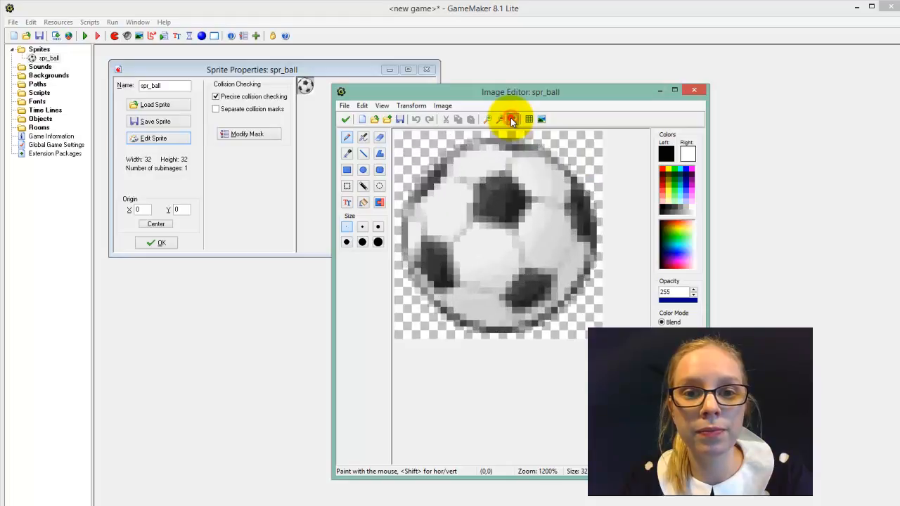
- Try flood-filling two of the ball's white patches with red and undo both fills
{"action": "left_click", "coordinate": [363, 203]}
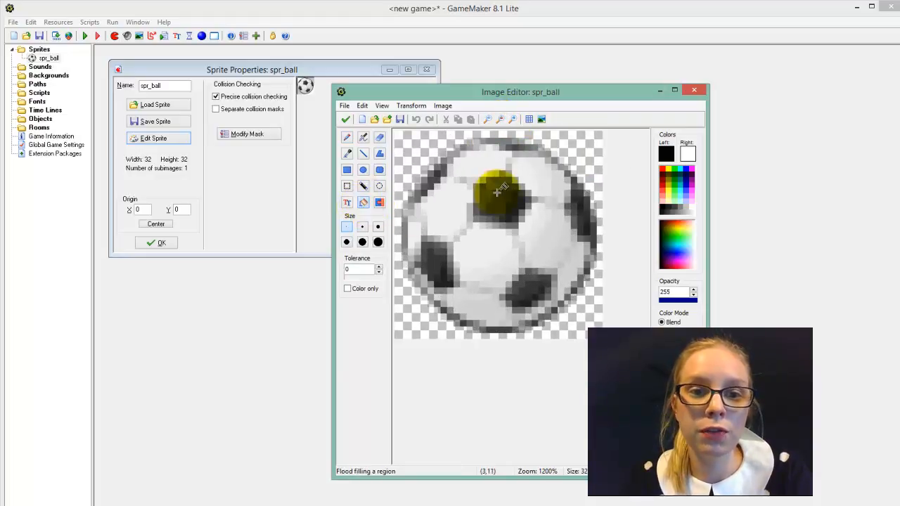
{"action": "left_click", "coordinate": [661, 169]}
{"action": "left_click", "coordinate": [464, 204]}
{"action": "left_click", "coordinate": [533, 177]}
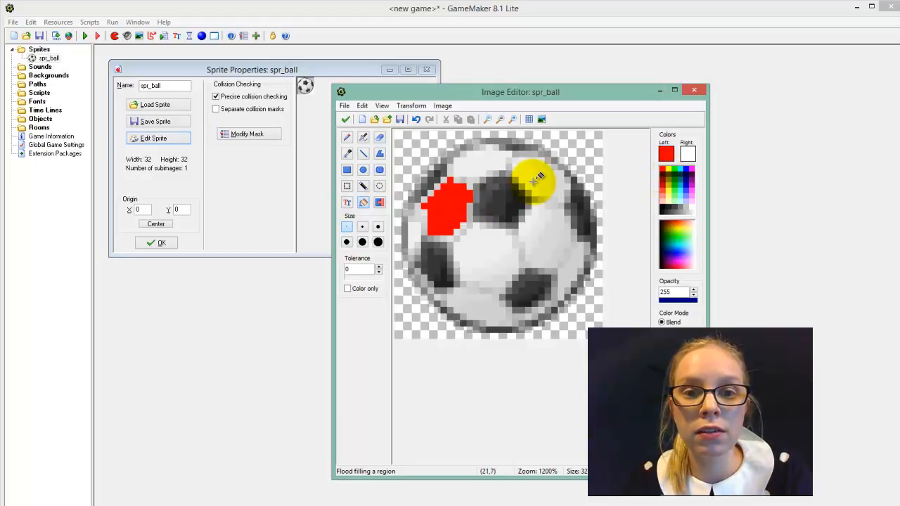
{"action": "left_click", "coordinate": [415, 119]}
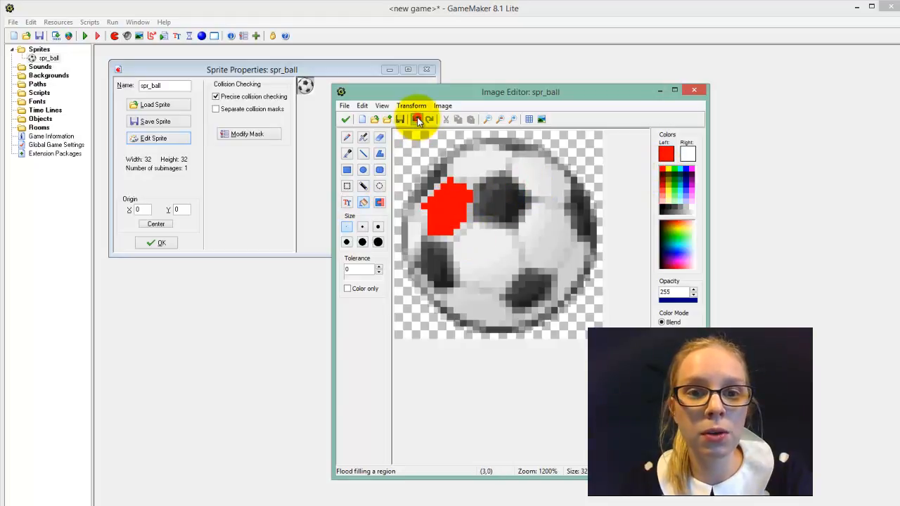
{"action": "left_click", "coordinate": [416, 119]}
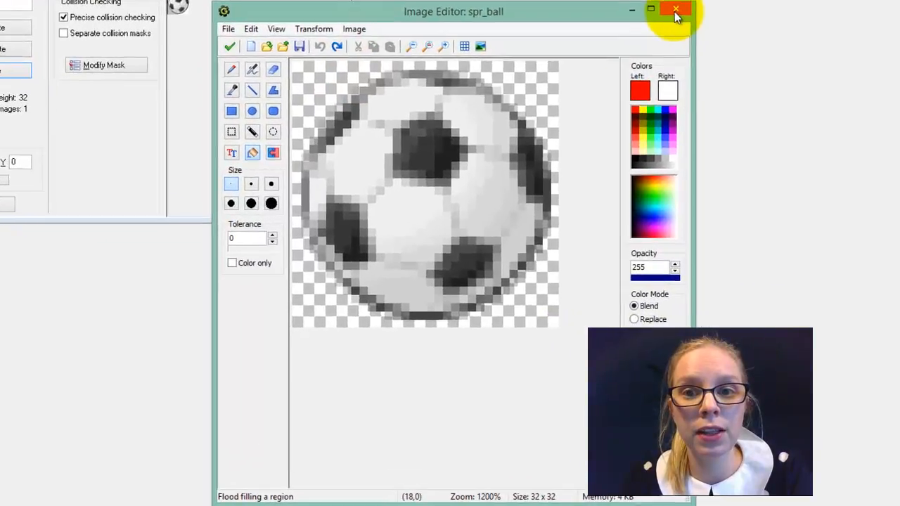
- Close the image editor without saving changes, and accept the spr_ball sprite with its original image
{"action": "left_click", "coordinate": [675, 11]}
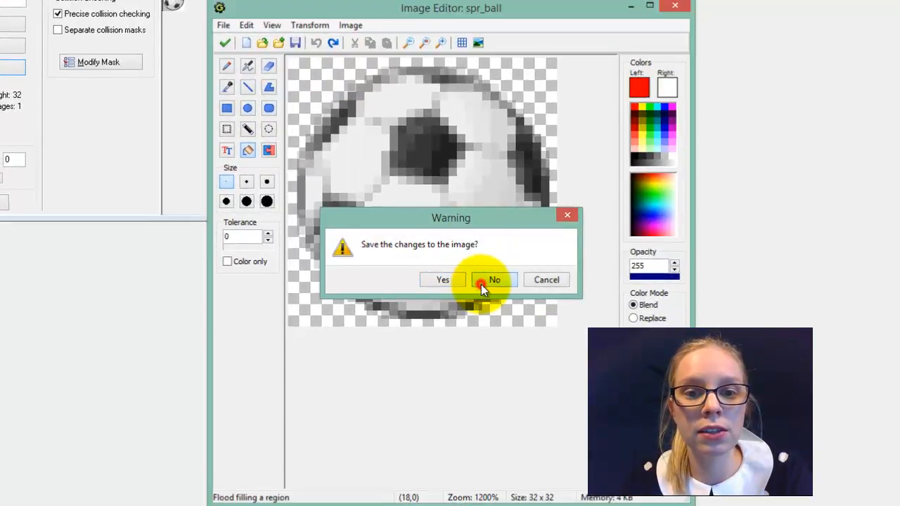
{"action": "left_click", "coordinate": [480, 282]}
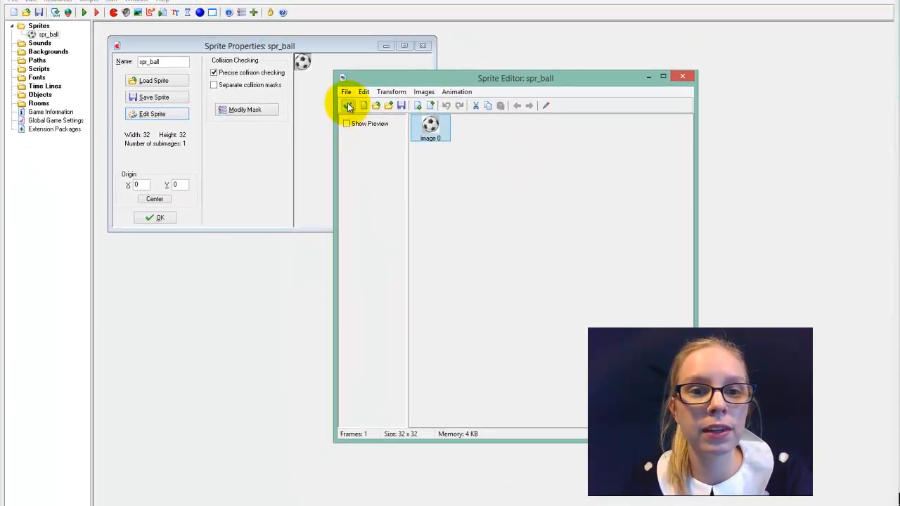
{"action": "left_click", "coordinate": [347, 105]}
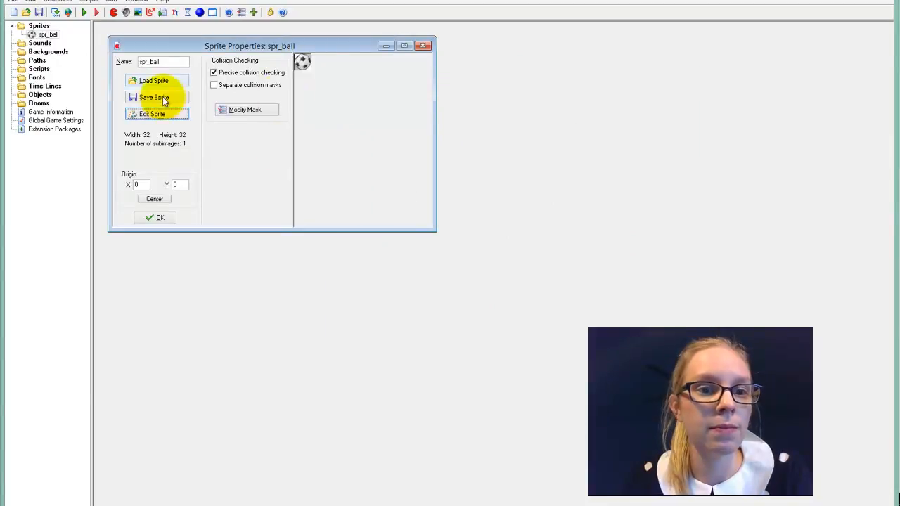
{"action": "left_click", "coordinate": [160, 218]}
{"action": "left_click", "coordinate": [57, 35]}
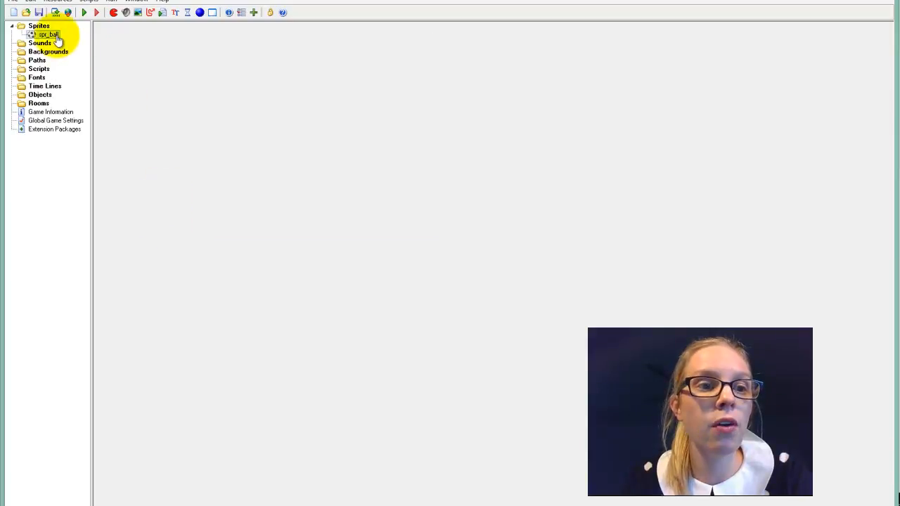
- Create a new object and name it obj_ball
{"action": "left_click", "coordinate": [201, 13]}
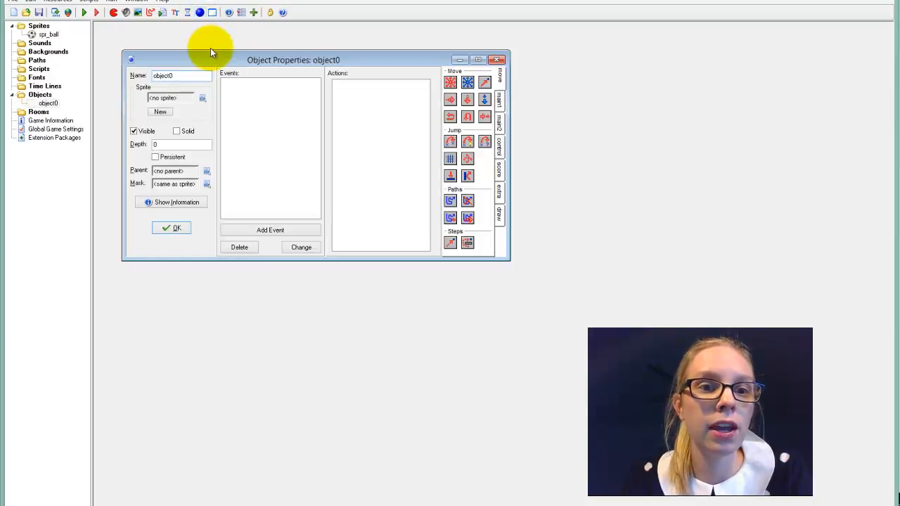
{"action": "left_click", "coordinate": [176, 76]}
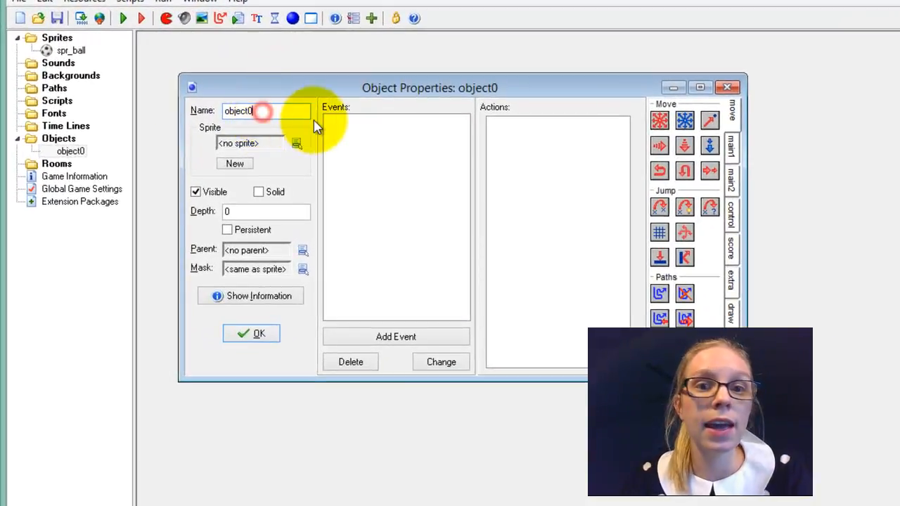
{"action": "key", "text": "BackSpace"}
{"action": "key", "text": "BackSpace"}
{"action": "key", "text": "BackSpace"}
{"action": "key", "text": "BackSpace"}
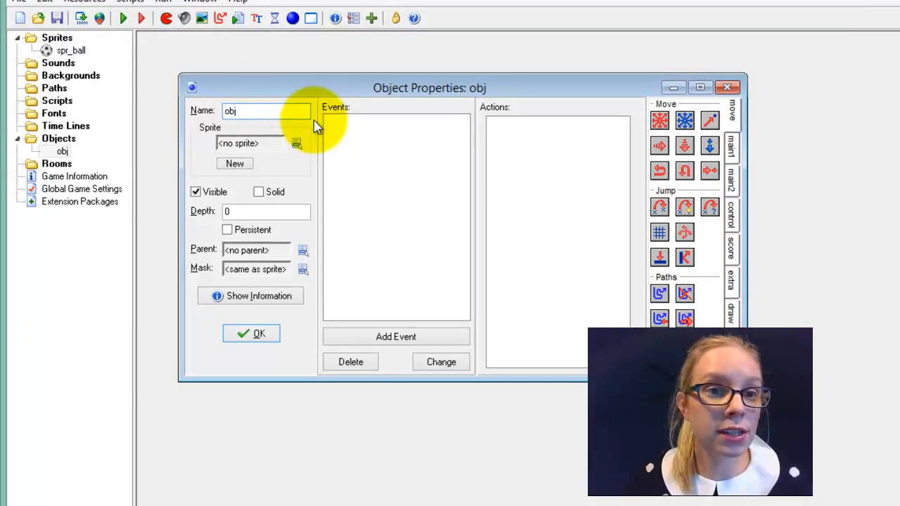
{"action": "type", "text": "_ball"}
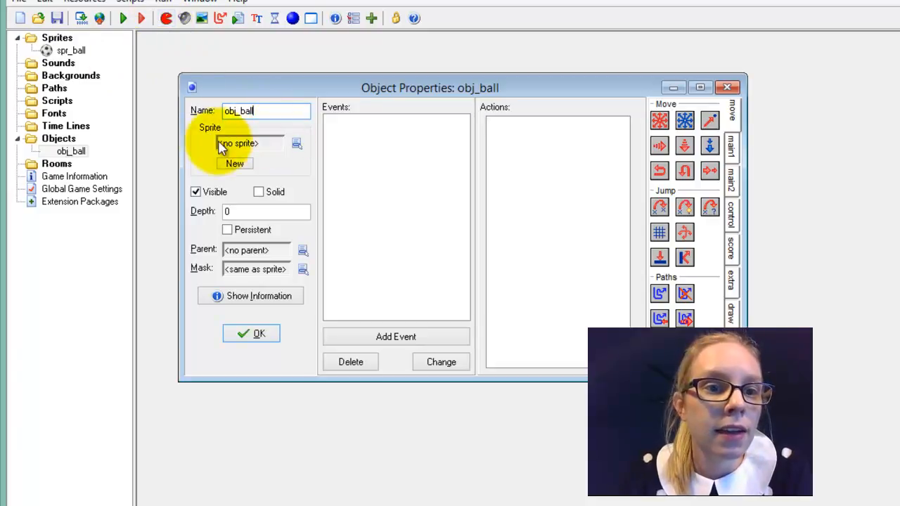
- Assign the spr_ball sprite to obj_ball and accept the object's properties
{"action": "left_click", "coordinate": [296, 143]}
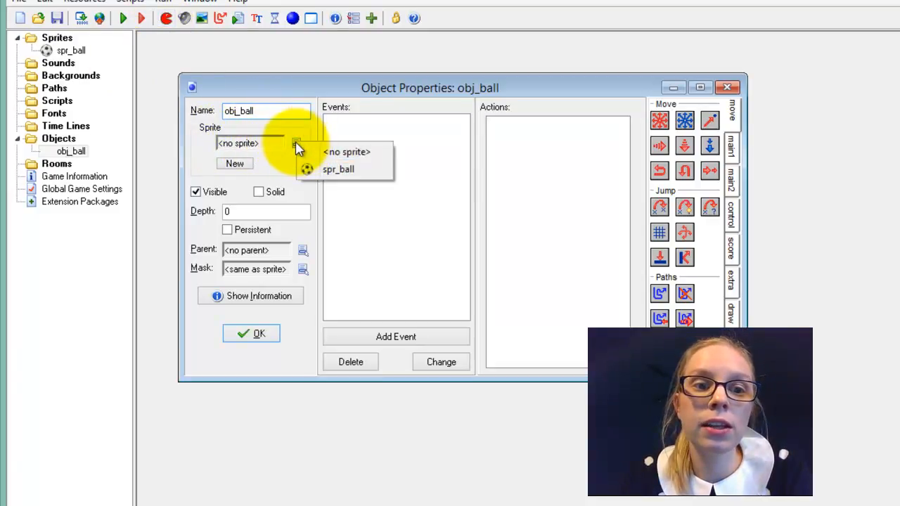
{"action": "left_click", "coordinate": [359, 175]}
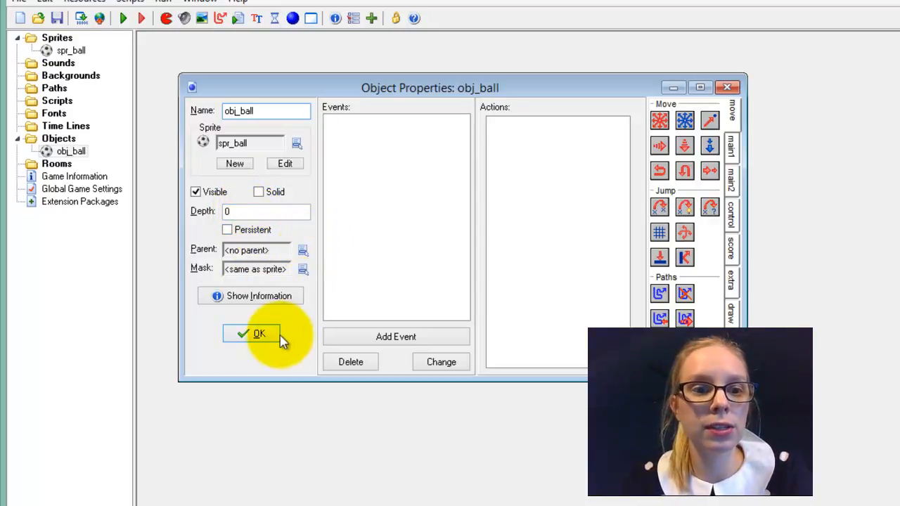
{"action": "left_click", "coordinate": [259, 335]}
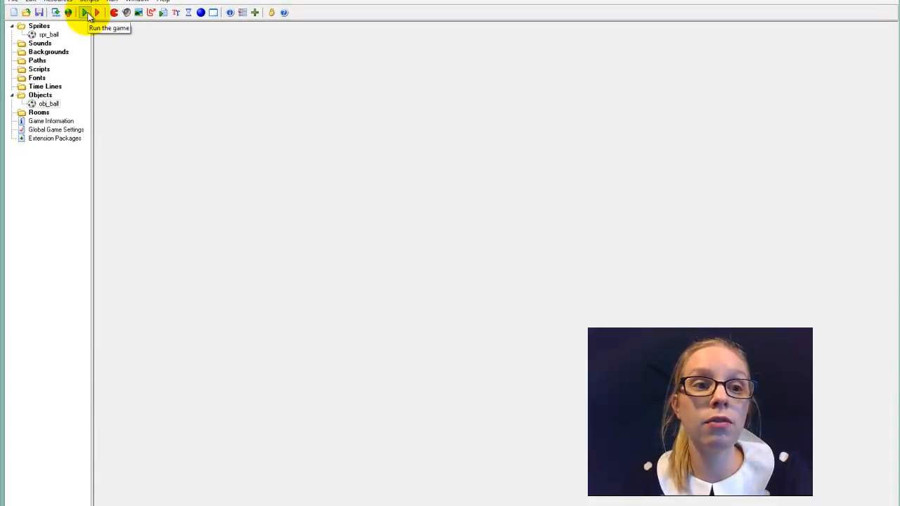
- Try to run the game and dismiss the resulting message
{"action": "left_click", "coordinate": [86, 14]}
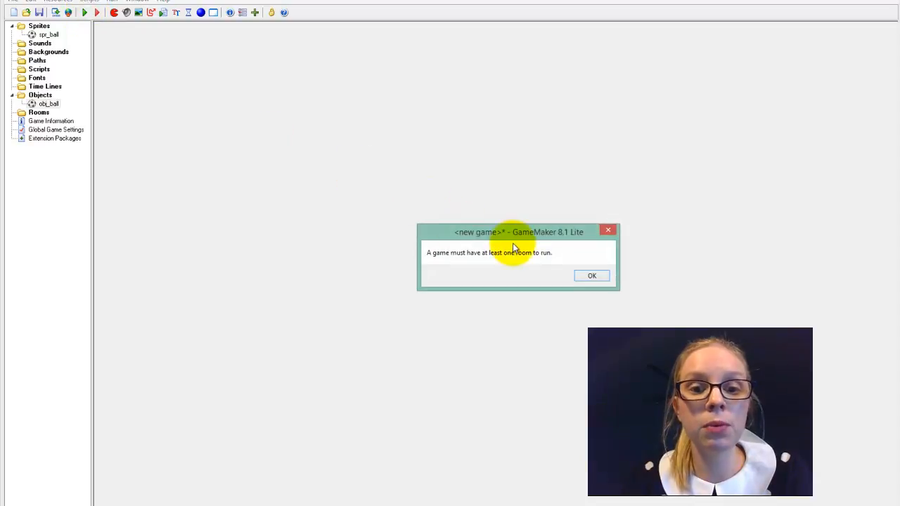
{"action": "left_click", "coordinate": [583, 276]}
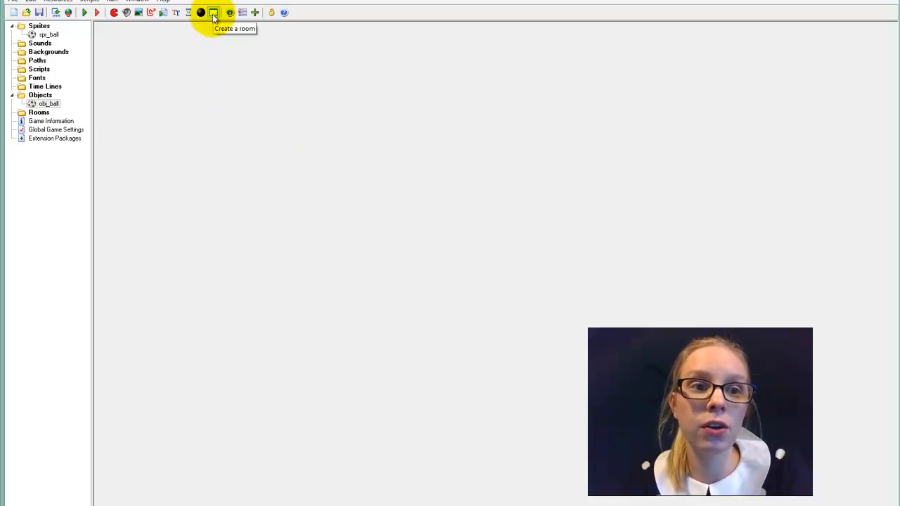
- Create a new room and enlarge its properties window, keeping the placement grid shown
{"action": "right_click", "coordinate": [45, 114]}
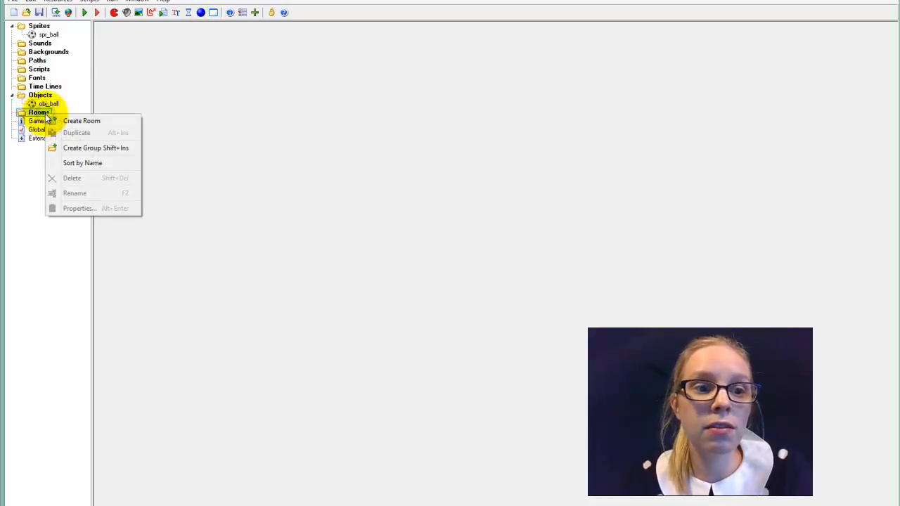
{"action": "left_click", "coordinate": [59, 1]}
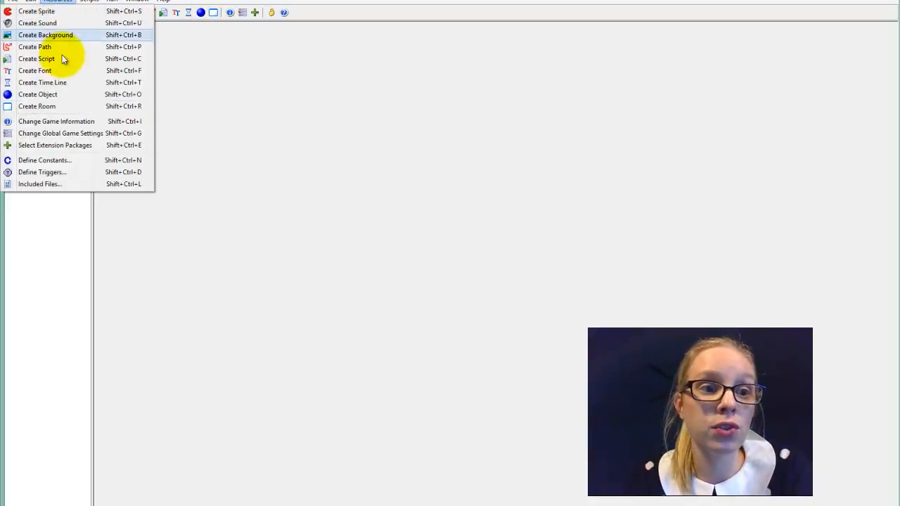
{"action": "left_click", "coordinate": [65, 106]}
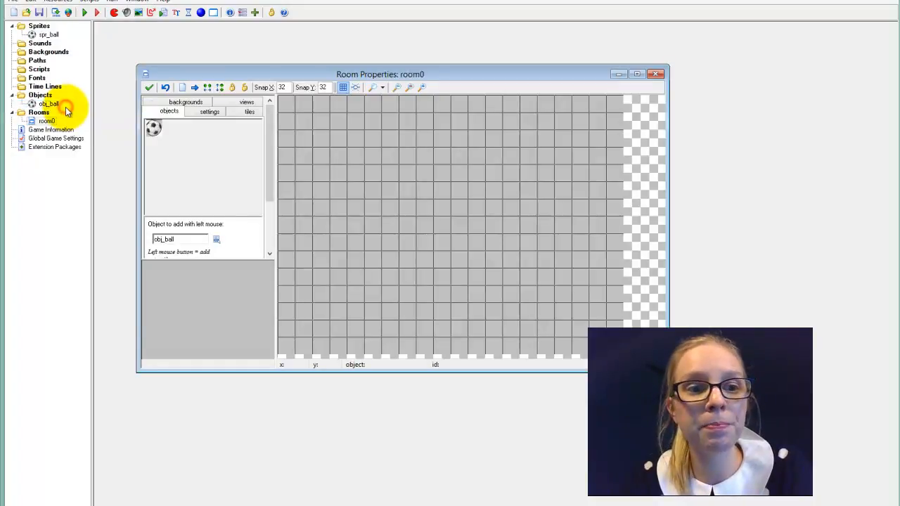
{"action": "left_click_drag", "start_coordinate": [669, 371], "coordinate": [717, 463]}
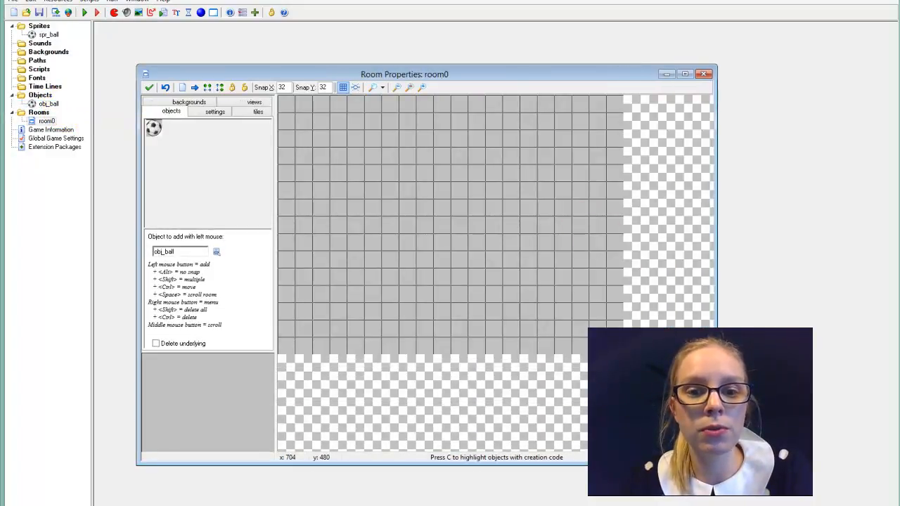
{"action": "left_click", "coordinate": [342, 87]}
{"action": "left_click", "coordinate": [342, 87]}
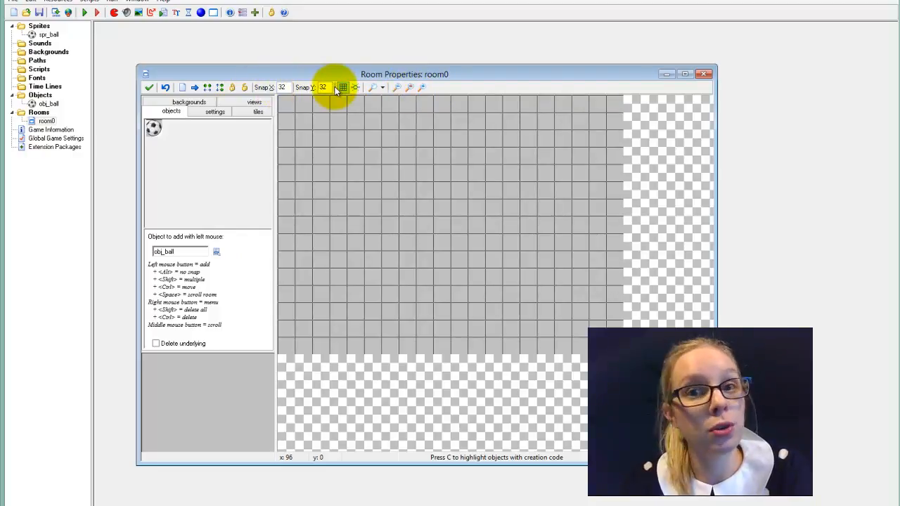
- Place one obj_ball instance near the middle of the room at x 256, y 224, and accept the room
{"action": "left_click", "coordinate": [155, 132]}
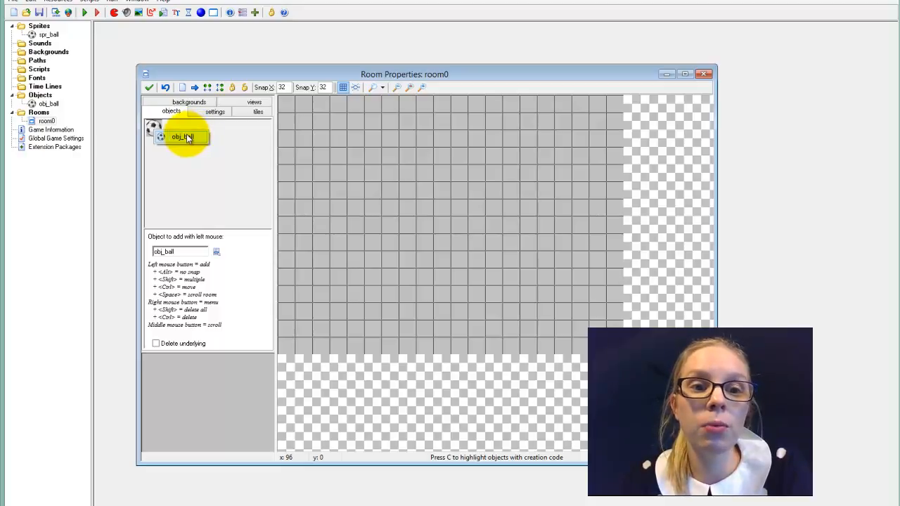
{"action": "left_click", "coordinate": [184, 136]}
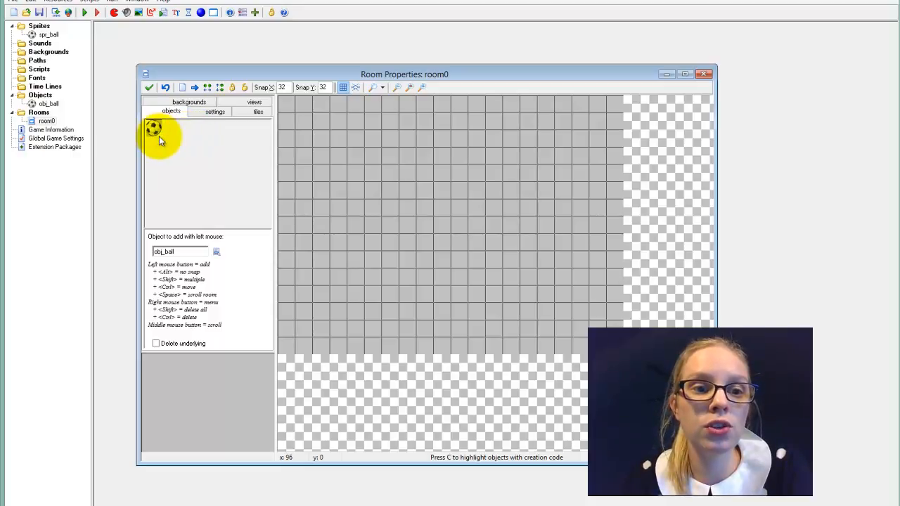
{"action": "left_click", "coordinate": [216, 252]}
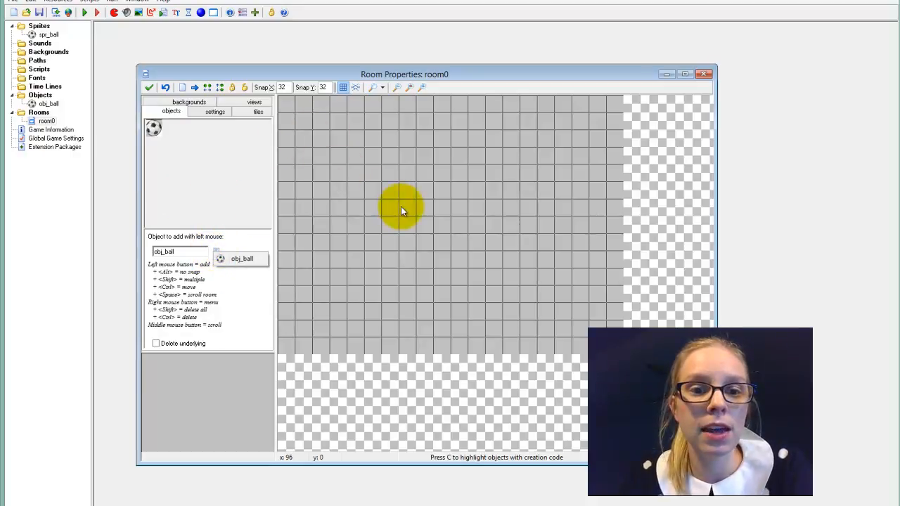
{"action": "left_click_drag", "start_coordinate": [281, 75], "coordinate": [280, 69]}
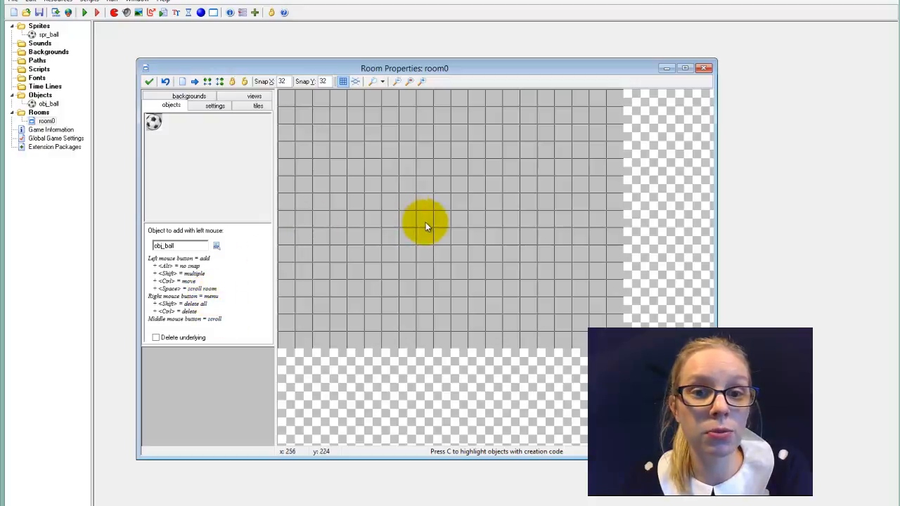
{"action": "left_click", "coordinate": [424, 223]}
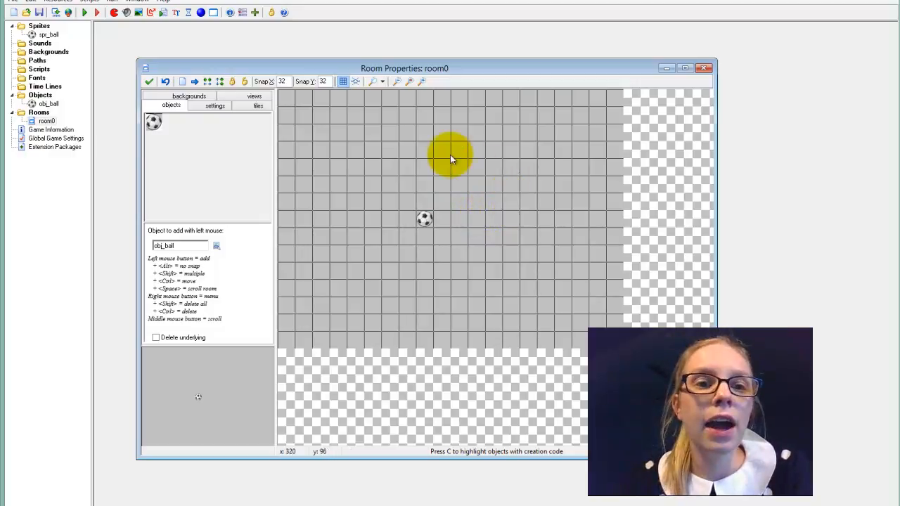
{"action": "left_click", "coordinate": [150, 82]}
- Rename the room as rm_level1
{"action": "right_click", "coordinate": [89, 204]}
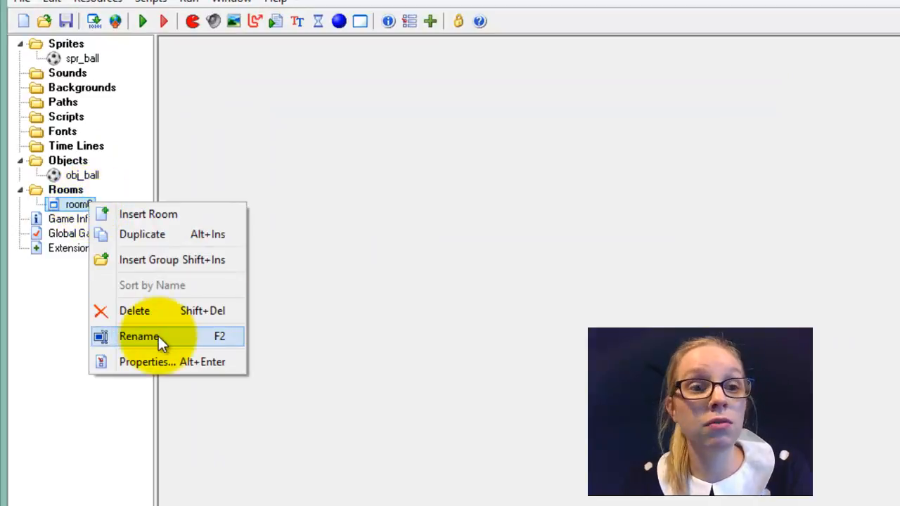
{"action": "left_click", "coordinate": [140, 336]}
{"action": "type", "text": "rm_level"}
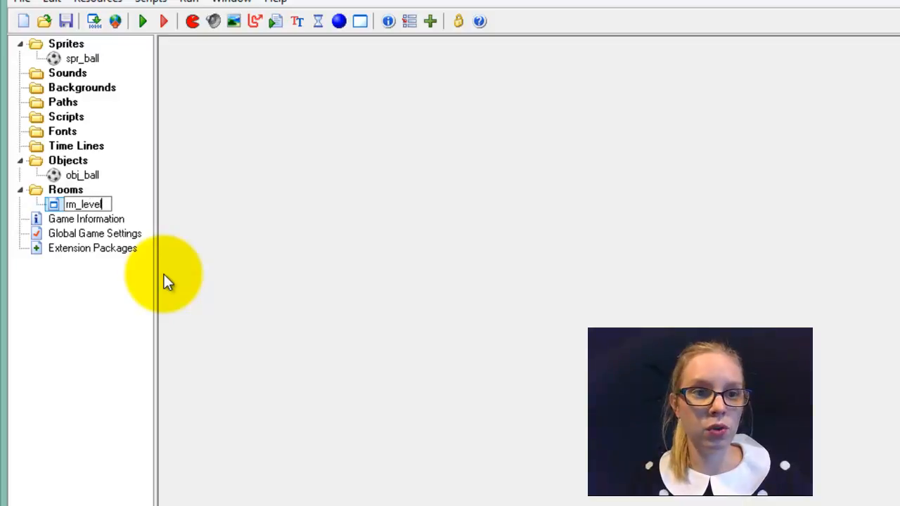
{"action": "type", "text": "1"}
{"action": "key", "text": "Return"}
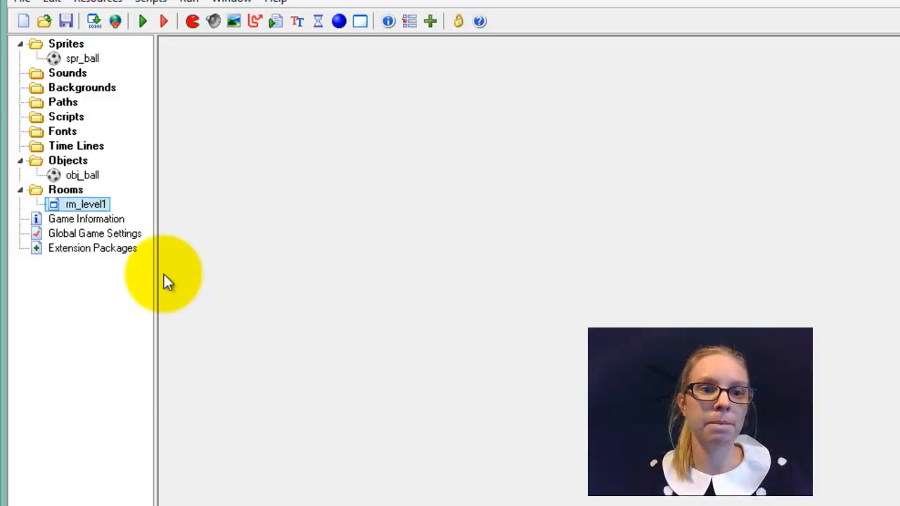
- Run the game to check the ball in the room, and close the game window
{"action": "left_click", "coordinate": [143, 21]}
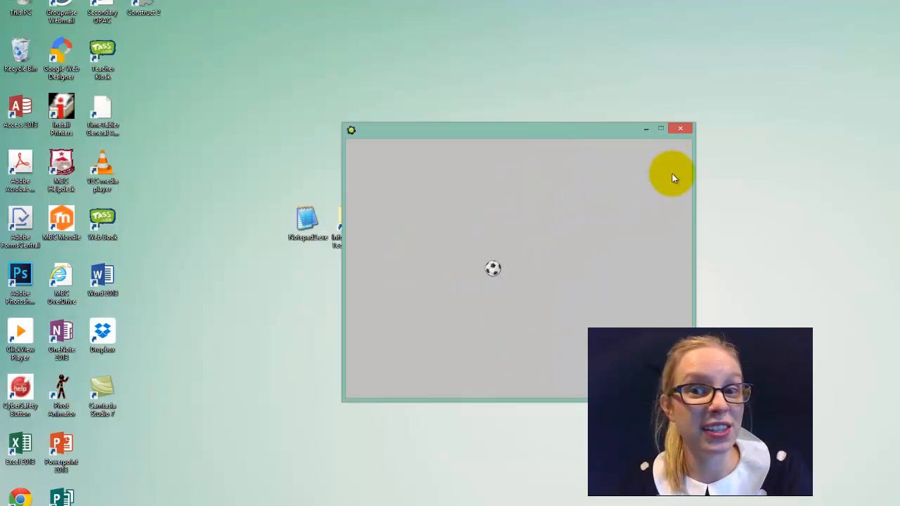
{"action": "left_click", "coordinate": [680, 131]}
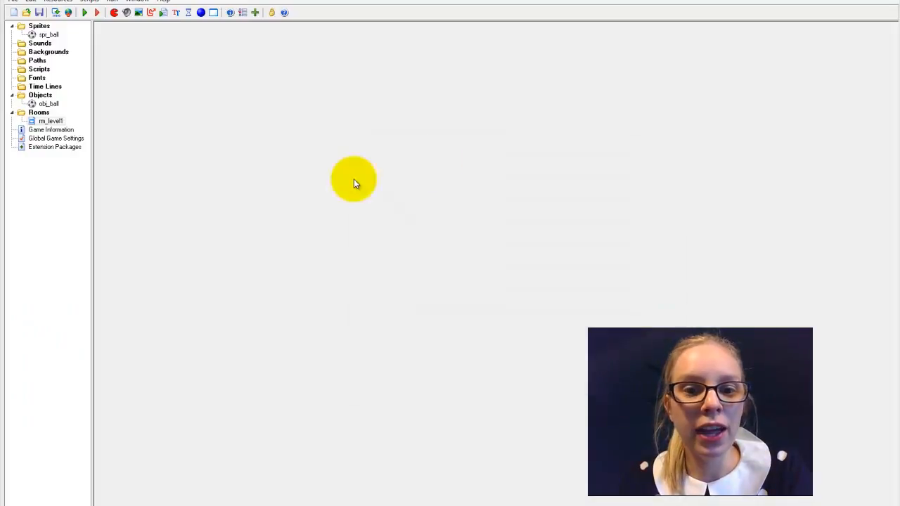